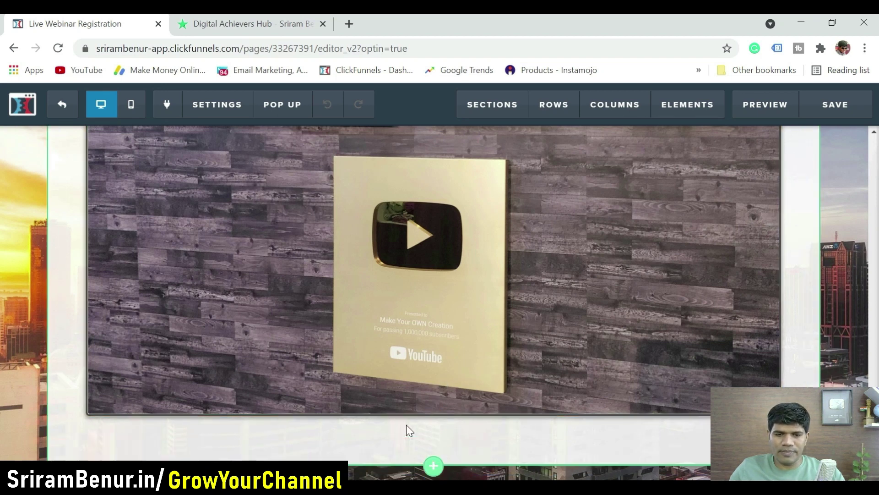
# - Add a one-column row below the YouTube award image and insert a Custom JS/HTML element in it
pyautogui.click(433, 433)
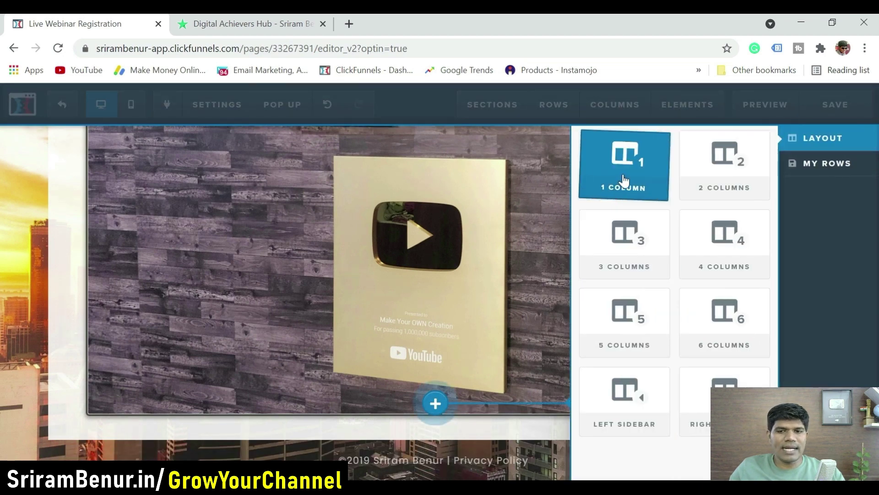
pyautogui.click(626, 181)
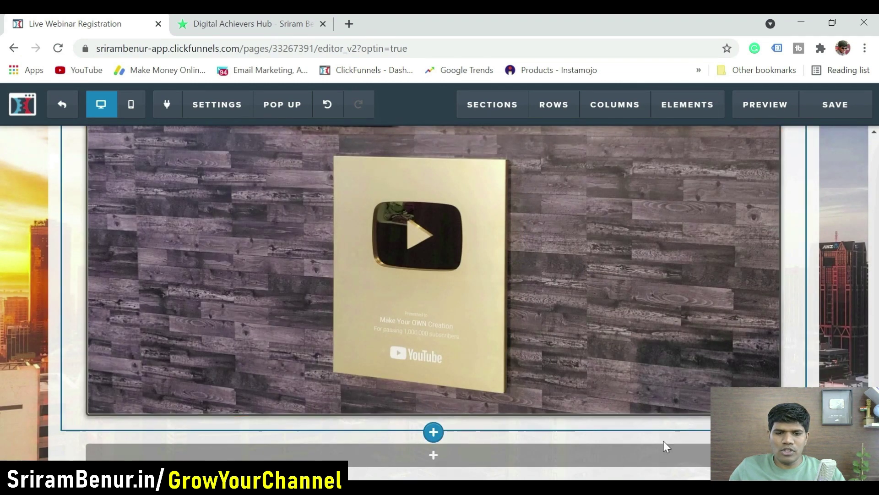
pyautogui.moveTo(446, 465)
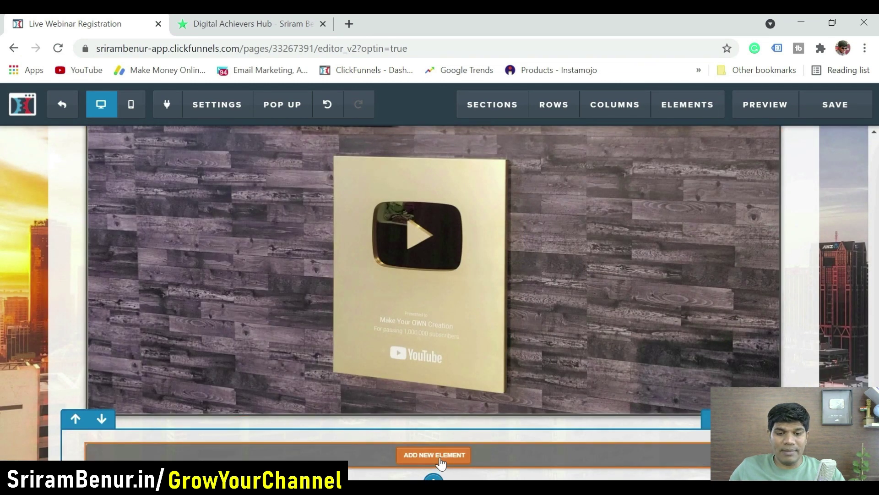
pyautogui.click(440, 460)
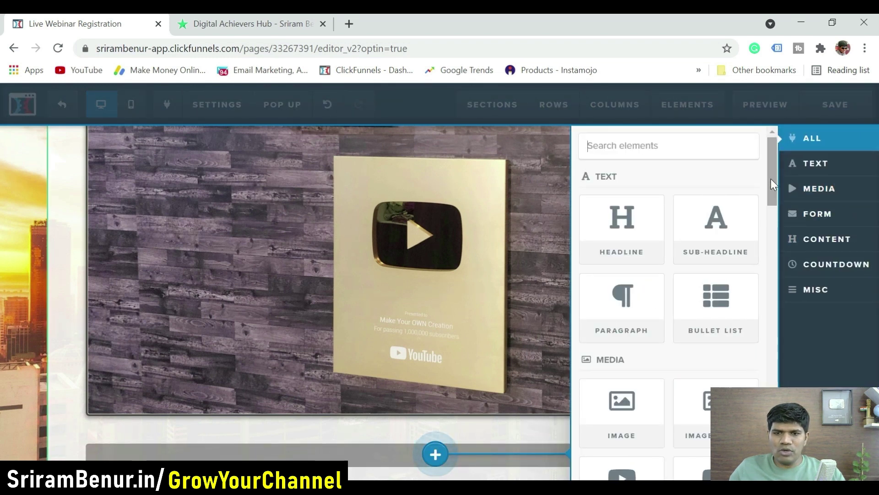
pyautogui.moveTo(770, 179); pyautogui.dragTo(778, 412)
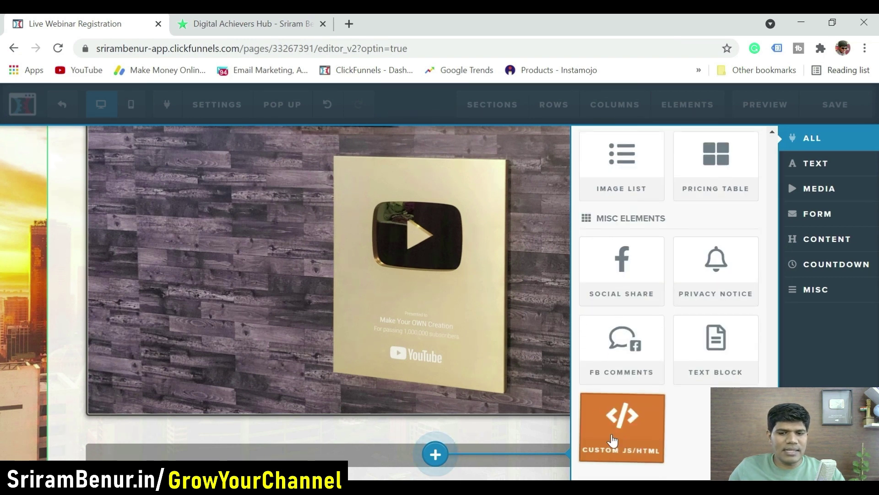
pyautogui.click(615, 436)
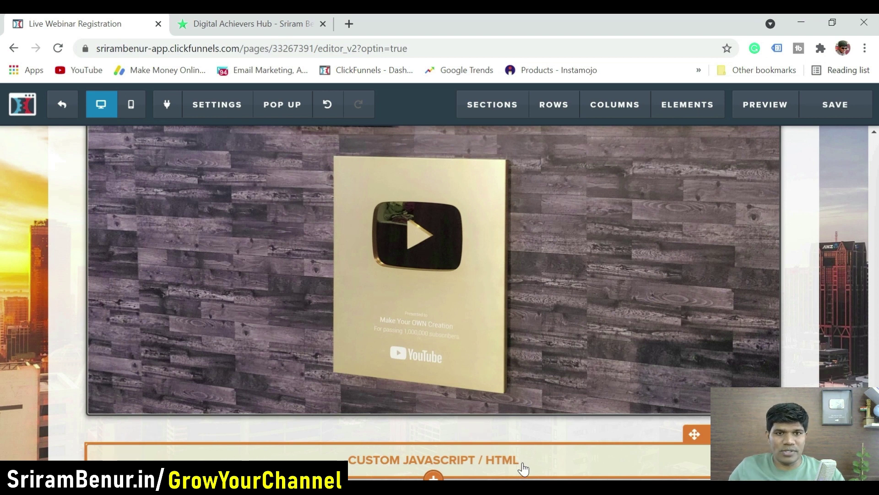
# - Switch to Trustpilot Business in a new browser tab and open the website widgets library under Showcase
pyautogui.click(271, 25)
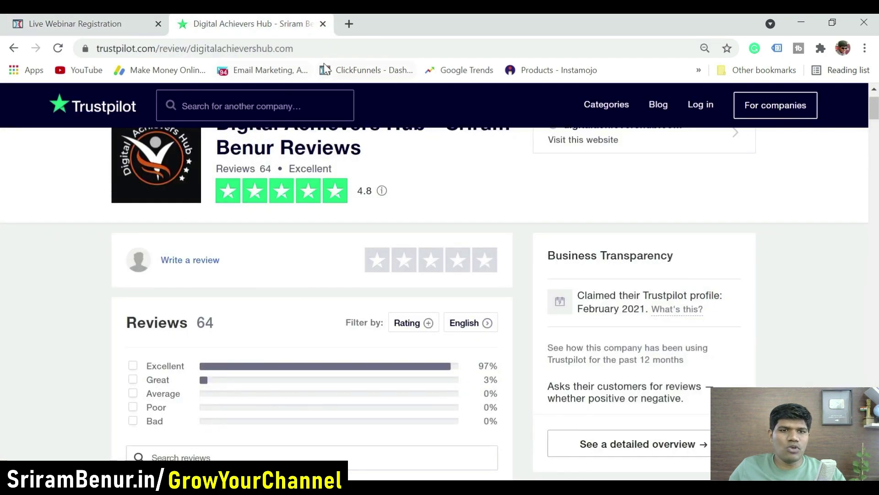
pyautogui.click(349, 24)
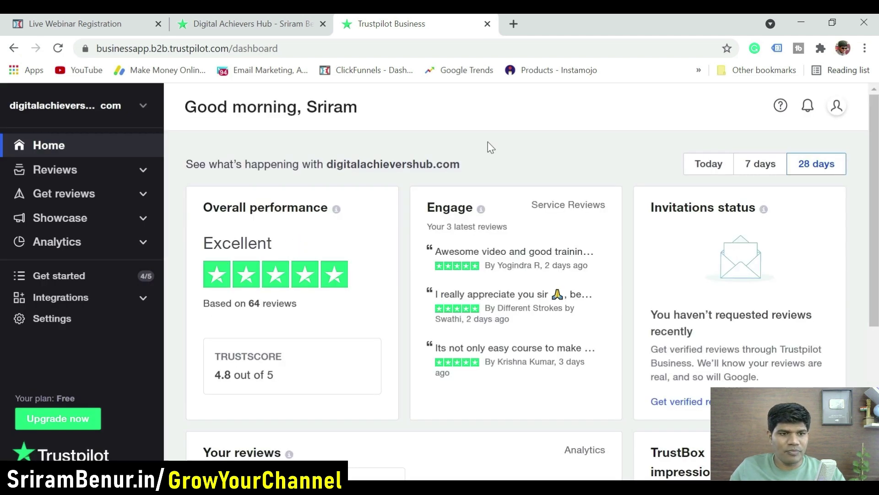
pyautogui.click(87, 219)
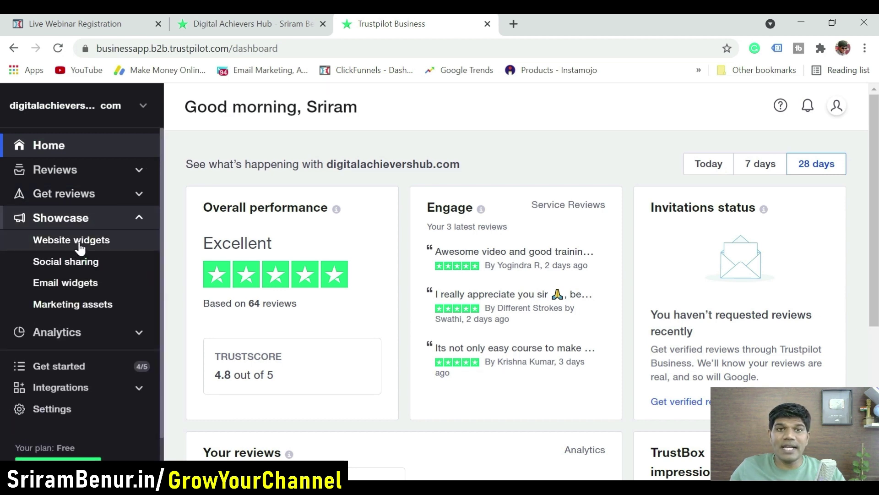
pyautogui.click(80, 248)
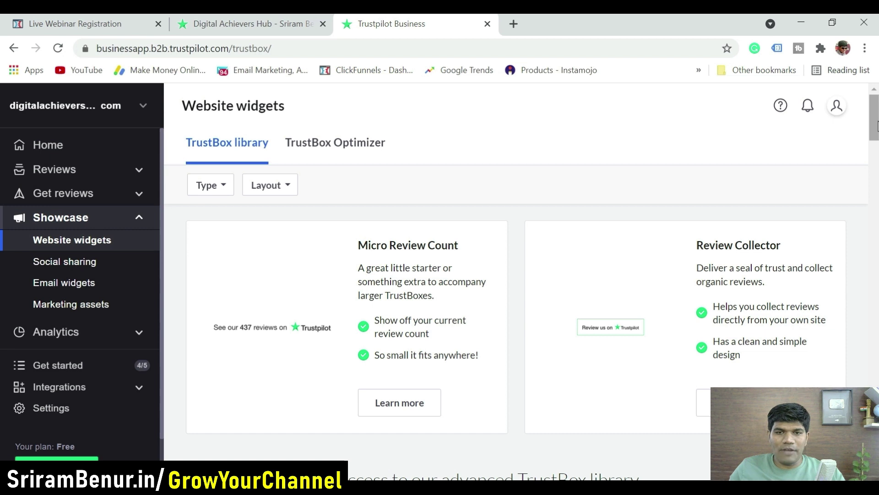
# - Look through the TrustBox library and open the configuration page of the Micro Review Count widget
pyautogui.scroll(-5, 539, 244)
pyautogui.scroll(-1, 461, 382)
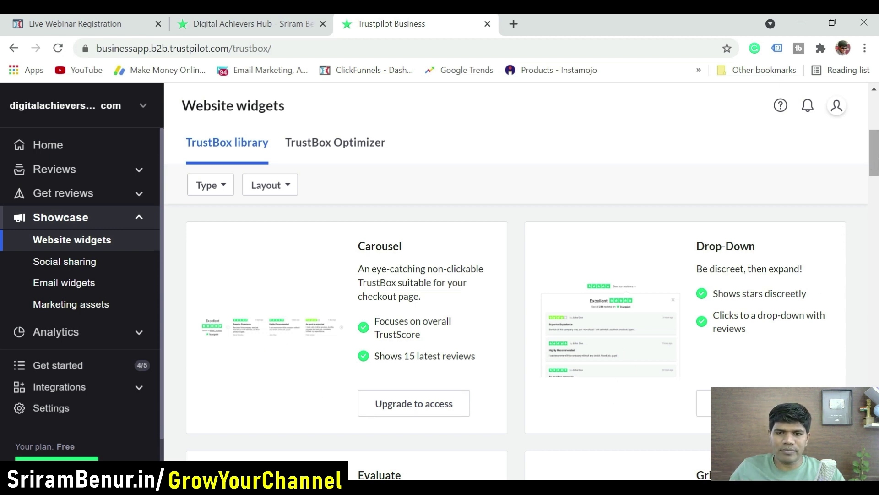
pyautogui.scroll(-1, 870, 162)
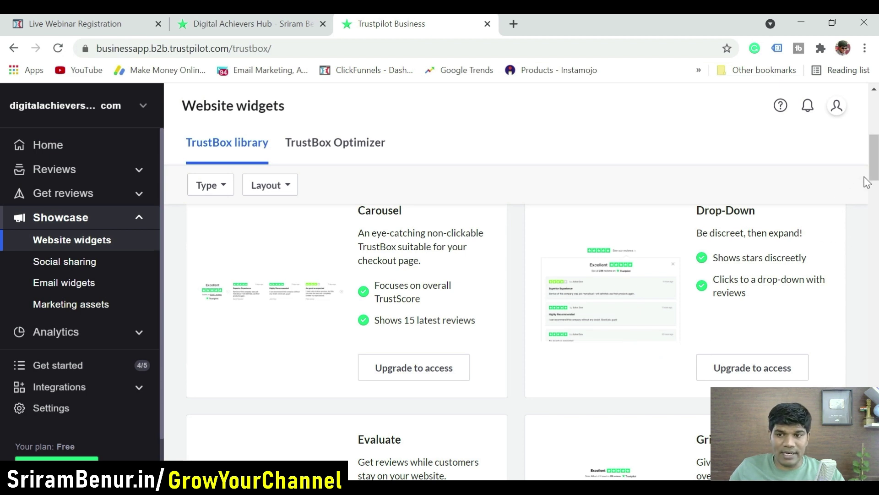
pyautogui.scroll(-4, 875, 171)
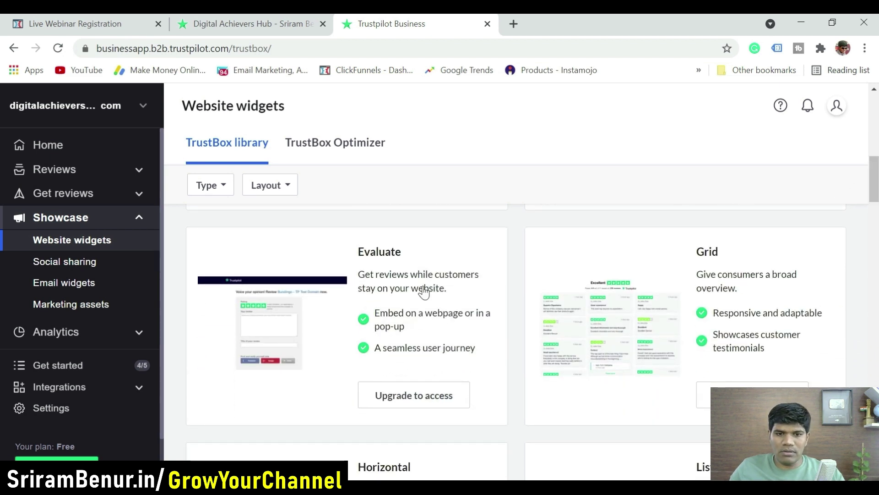
pyautogui.scroll(-6, 875, 179)
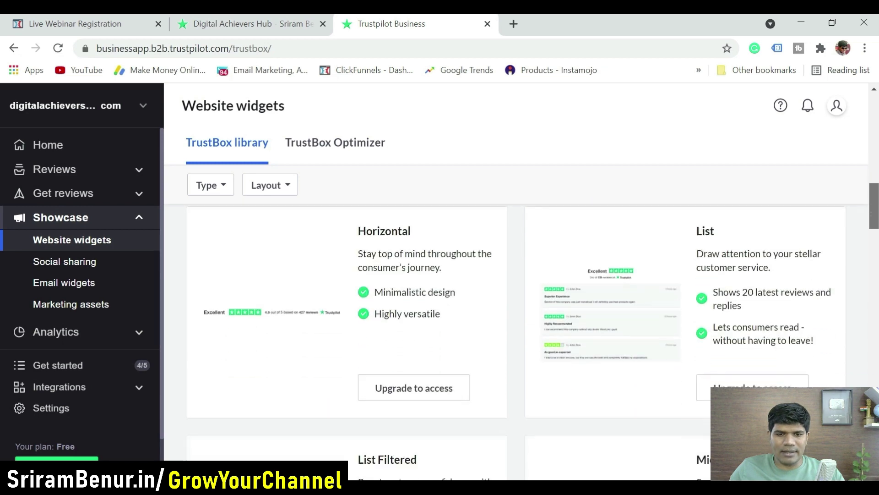
pyautogui.scroll(6, 874, 178)
pyautogui.scroll(8, 399, 411)
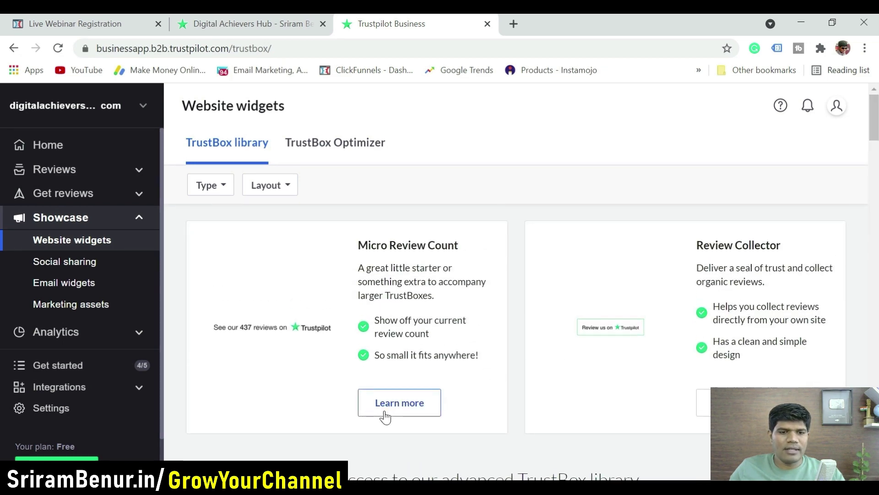
pyautogui.click(399, 405)
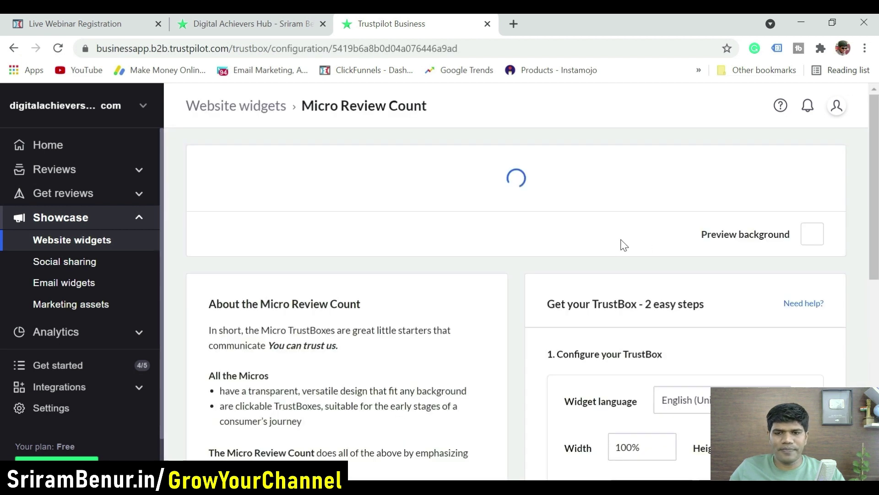
# - Review the Micro Review Count configuration and generate its embed code with the existing language, size and theme settings
pyautogui.moveTo(877, 183); pyautogui.dragTo(876, 255)
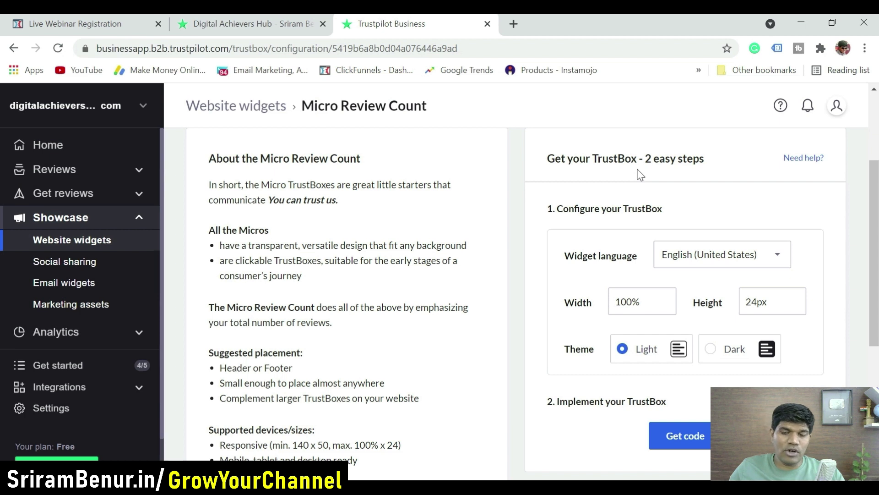
pyautogui.moveTo(877, 217); pyautogui.dragTo(877, 261)
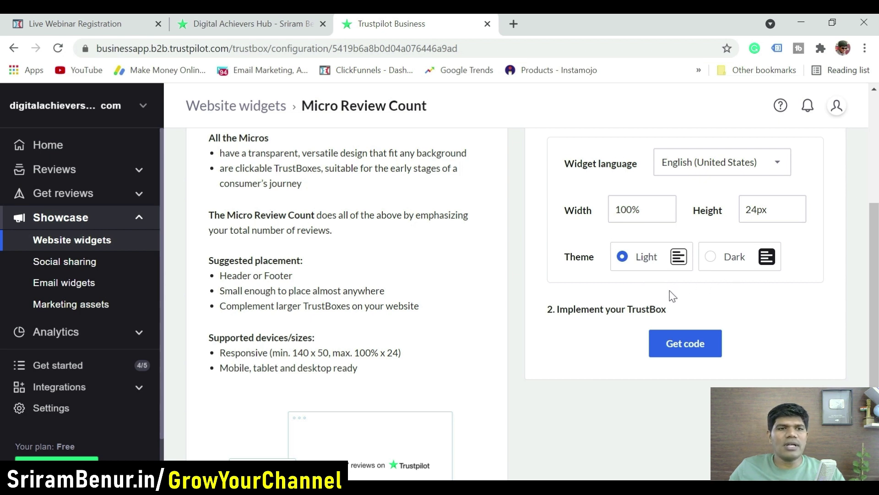
pyautogui.click(80, 25)
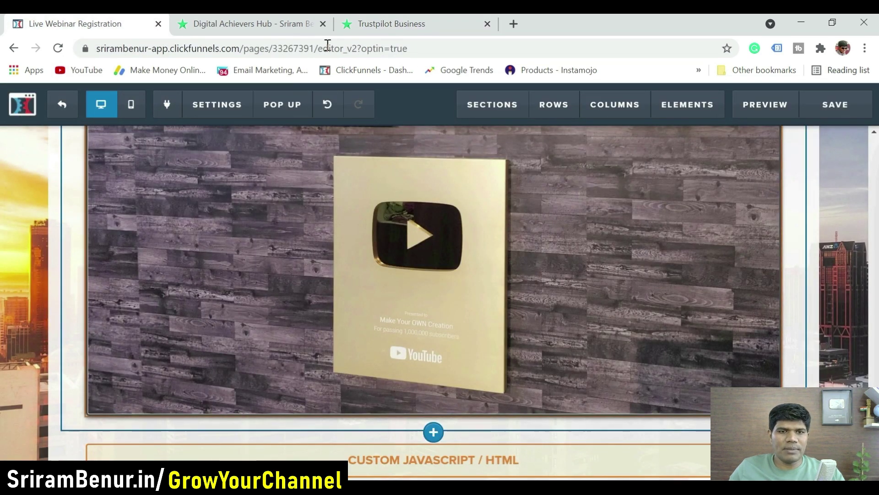
pyautogui.click(353, 24)
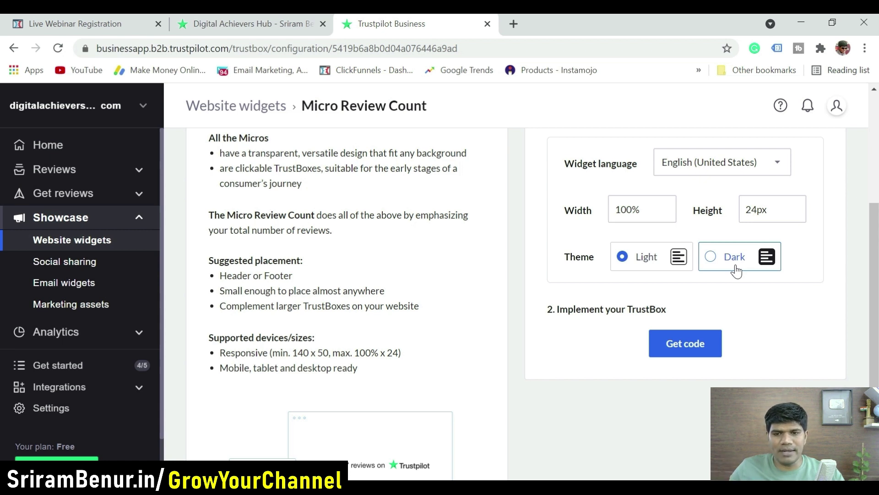
pyautogui.click(682, 353)
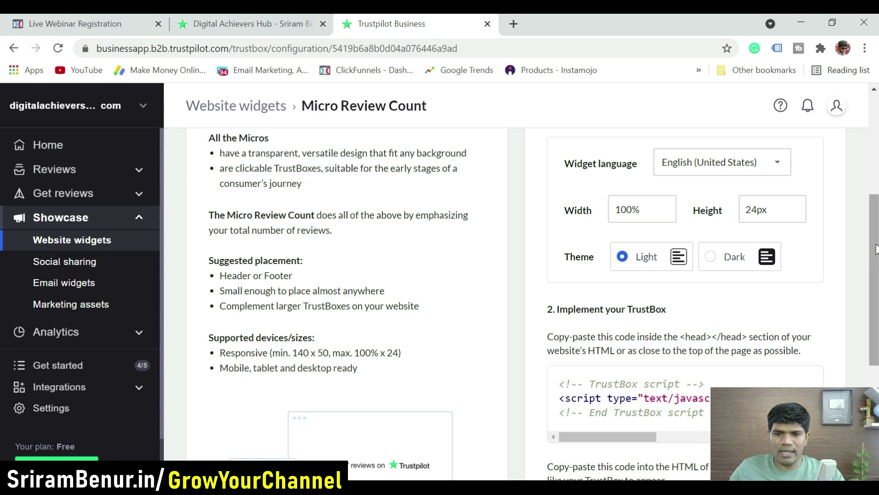
# - Copy the TrustBox script intended for the head section of the website
pyautogui.scroll(-3, 848, 284)
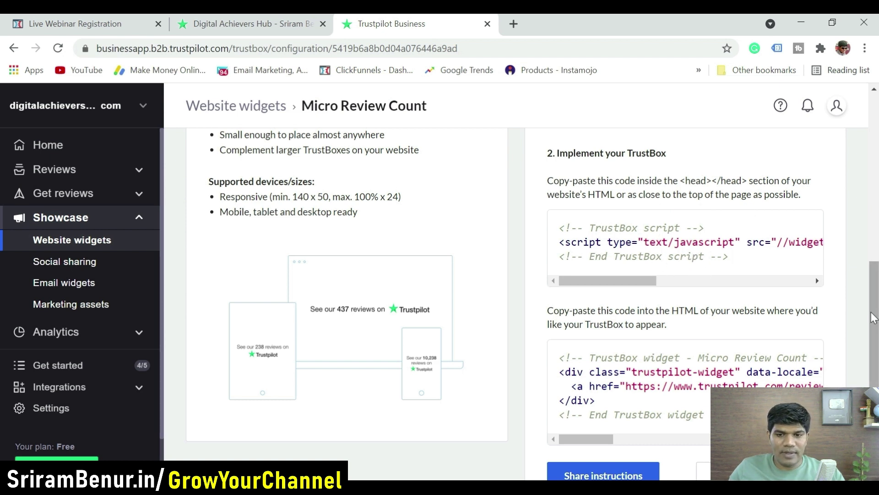
pyautogui.scroll(-2, 723, 298)
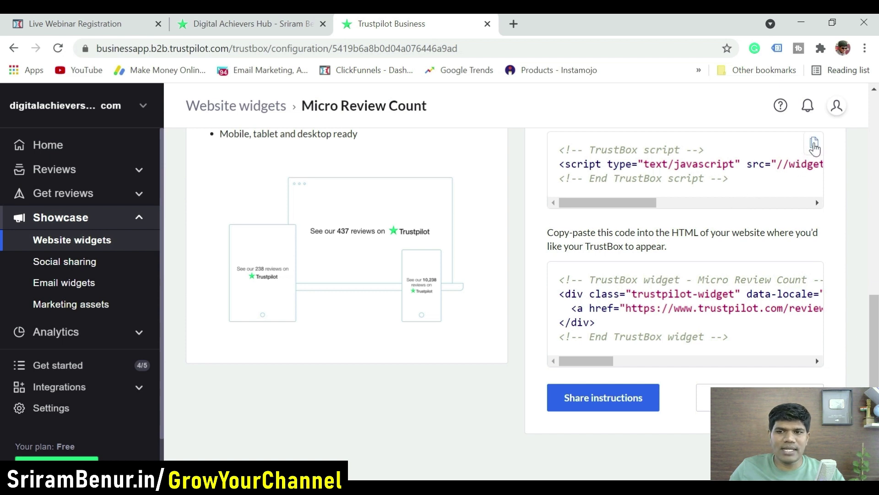
pyautogui.click(815, 145)
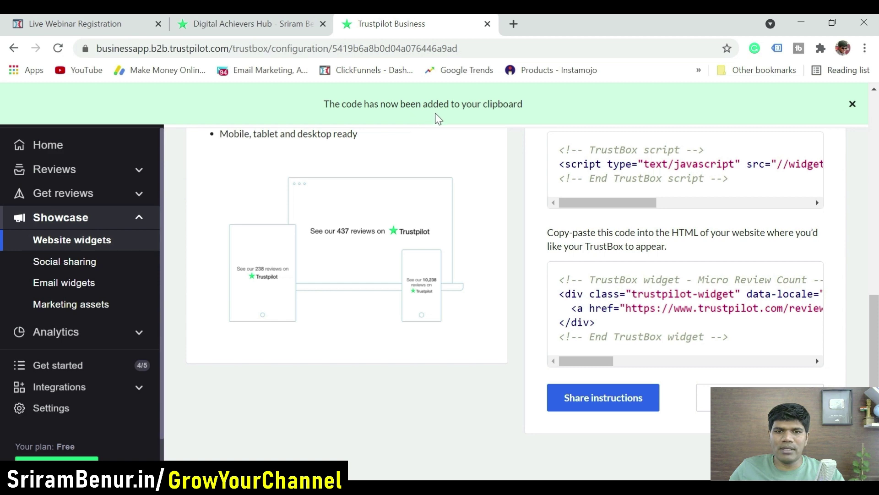
# - In the ClickFunnels editor, paste the TrustBox script on a new line at the end of the page's tracking code and save the page
pyautogui.click(58, 32)
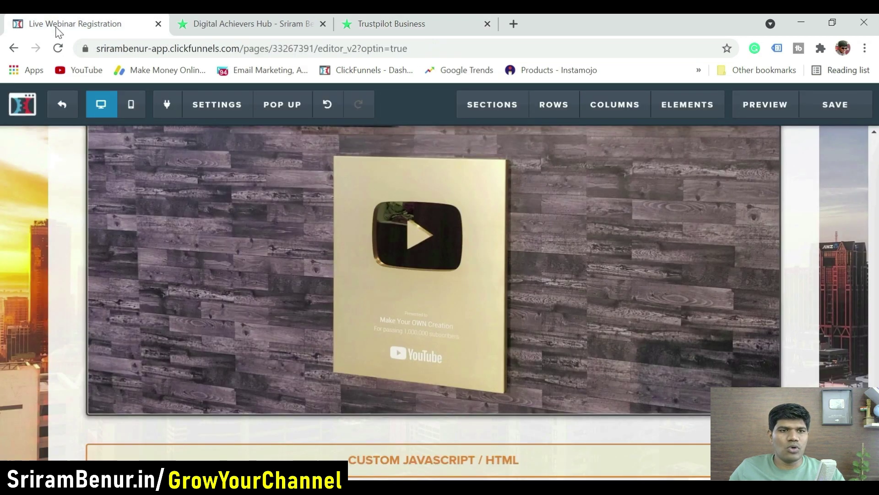
pyautogui.click(209, 113)
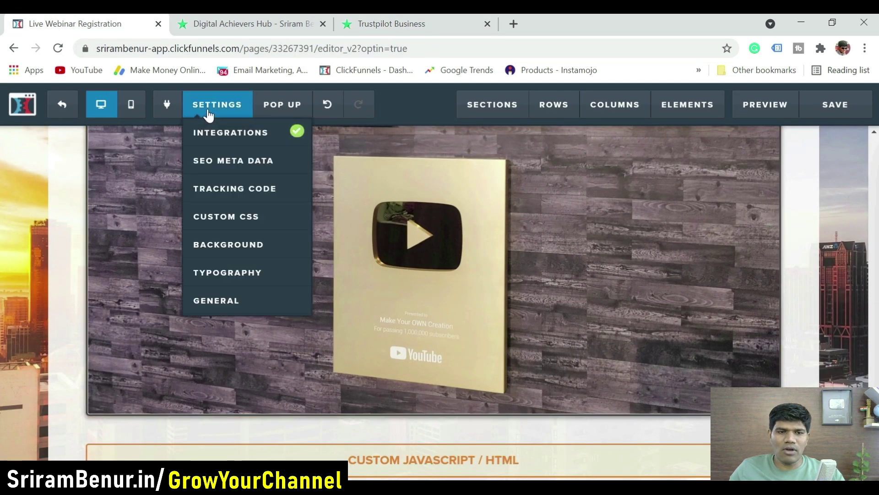
pyautogui.click(229, 193)
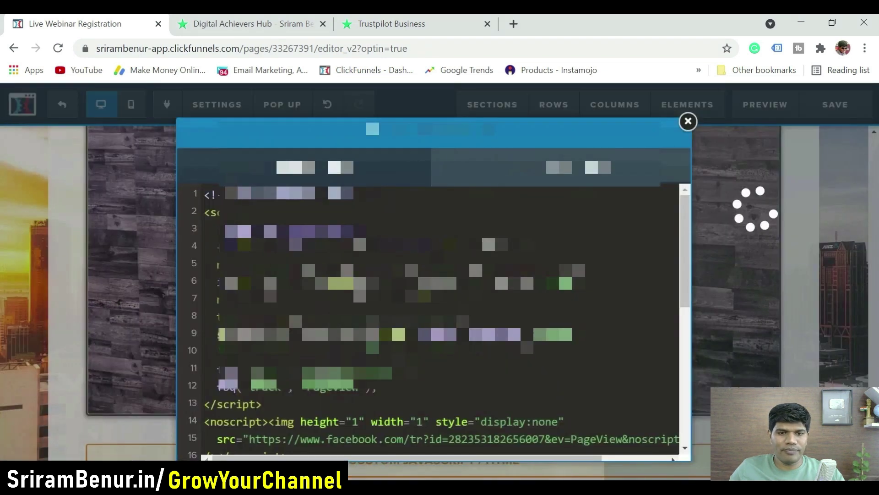
pyautogui.scroll(-5, 691, 319)
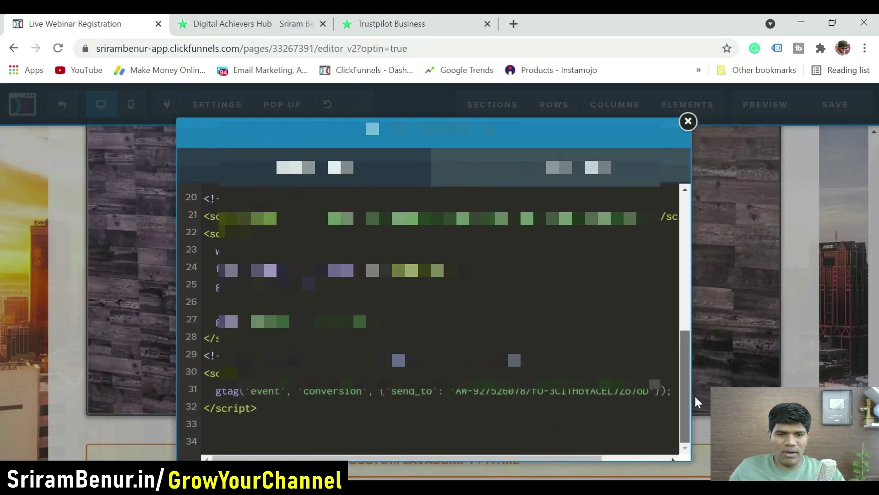
pyautogui.click(300, 423)
pyautogui.press('Return')
pyautogui.press('Return')
pyautogui.hotkey('ctrl', 'v')
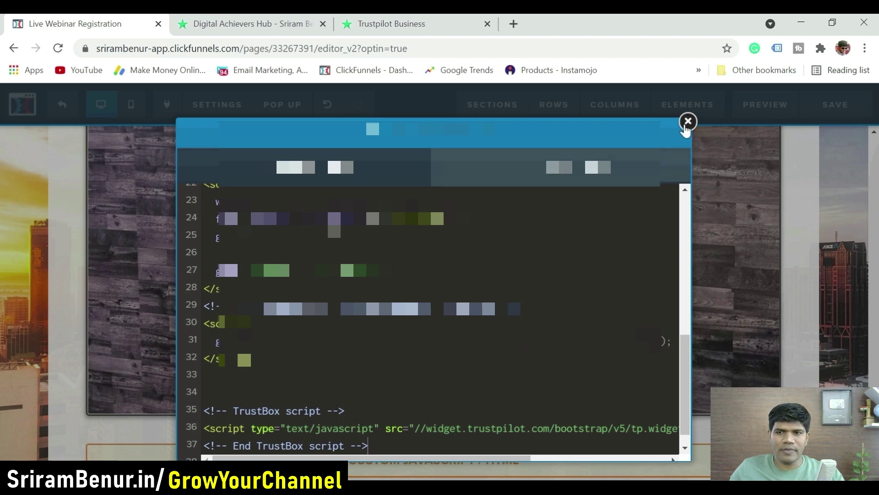
pyautogui.click(688, 122)
pyautogui.click(833, 114)
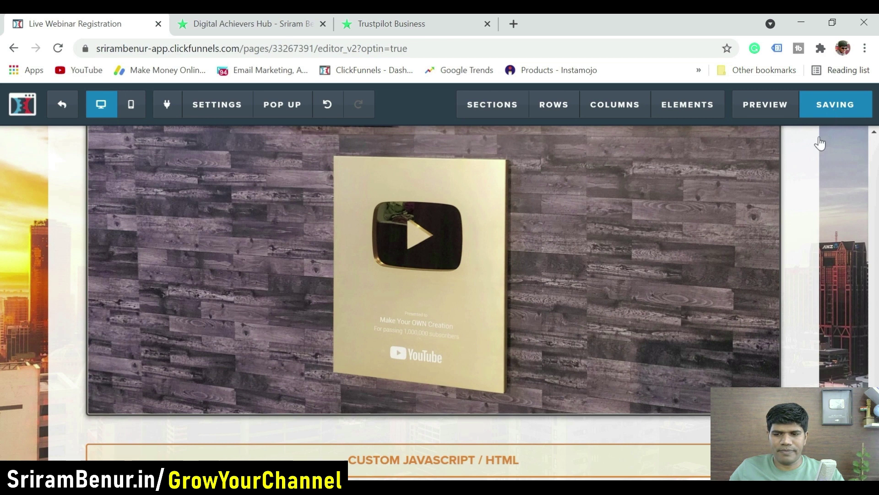
# - Open the code editor of the Custom JavaScript / HTML element below the YouTube award image
pyautogui.scroll(-1, 433, 275)
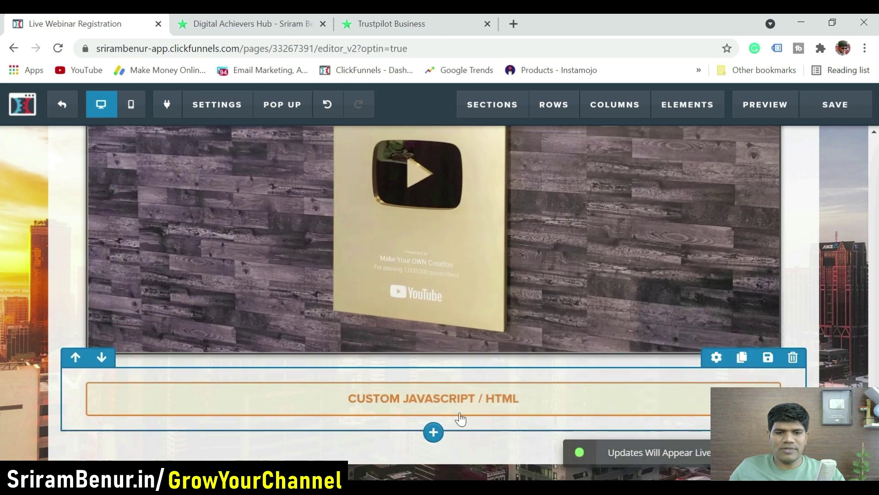
pyautogui.moveTo(438, 408)
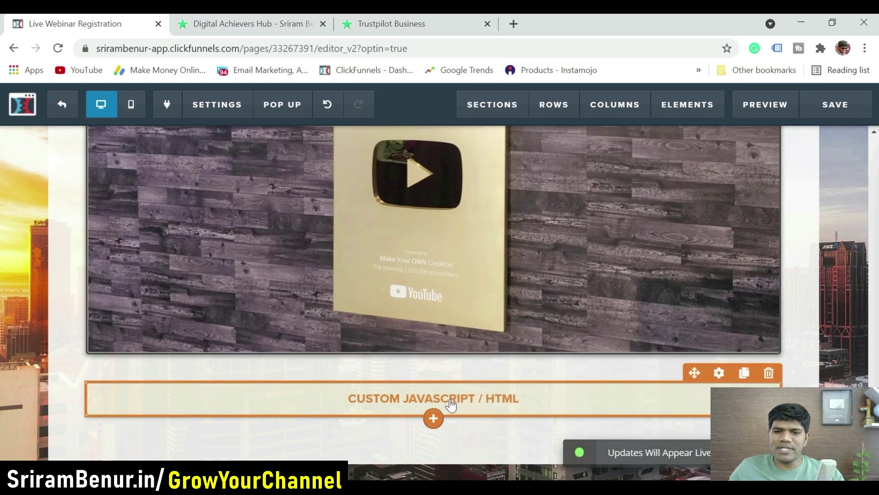
pyautogui.click(451, 404)
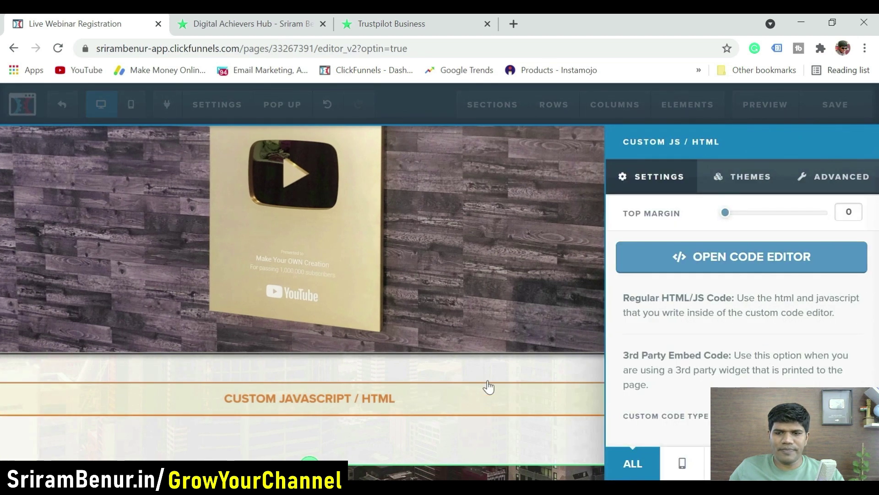
pyautogui.click(751, 269)
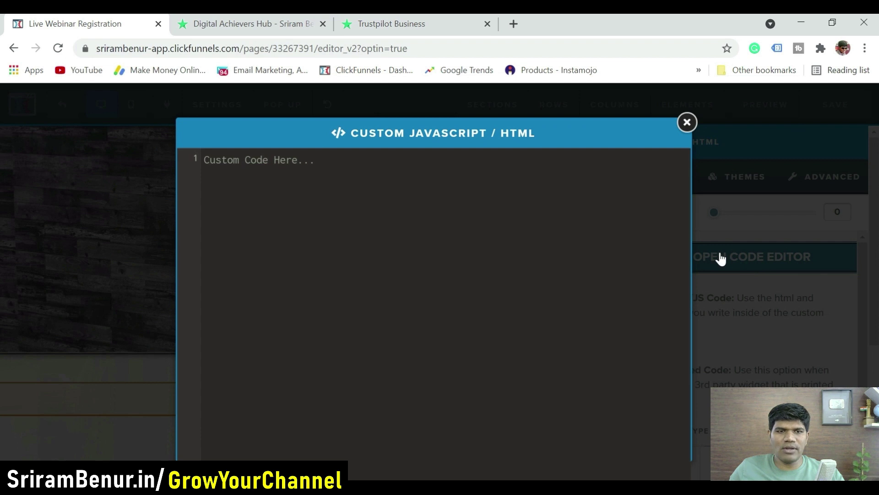
# - Copy the Micro Review Count widget code from Trustpilot, paste it into the Custom JavaScript / HTML element in ClickFunnels, and save the page
pyautogui.click(376, 23)
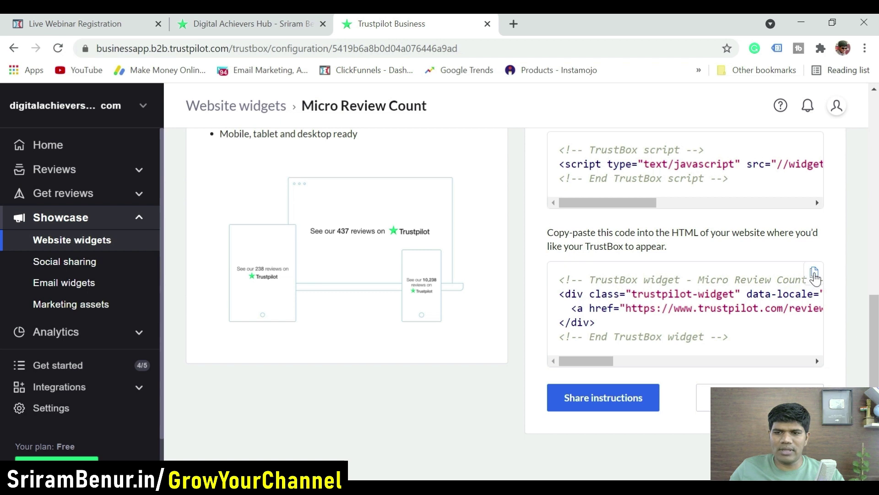
pyautogui.click(815, 274)
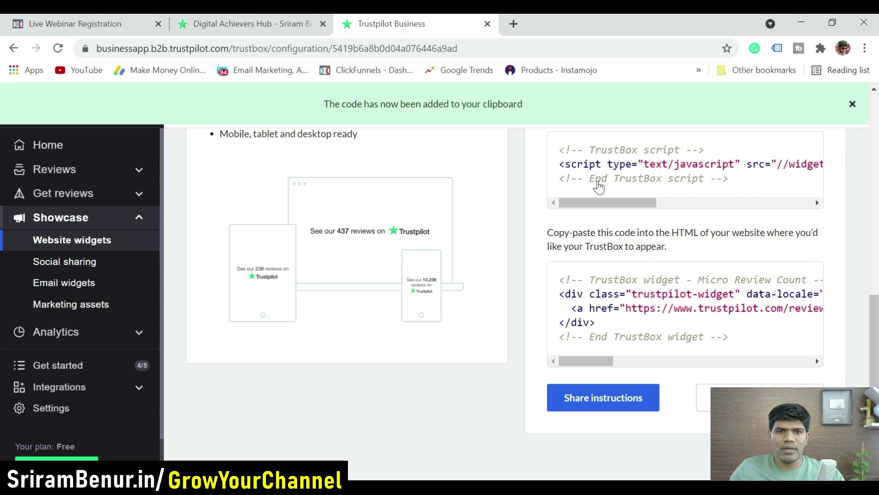
pyautogui.click(117, 25)
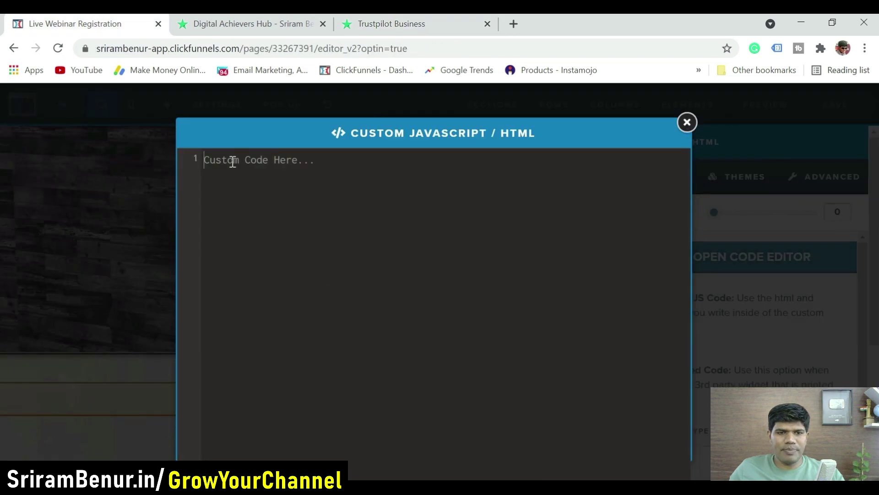
pyautogui.rightClick(232, 161)
pyautogui.click(267, 271)
pyautogui.click(687, 123)
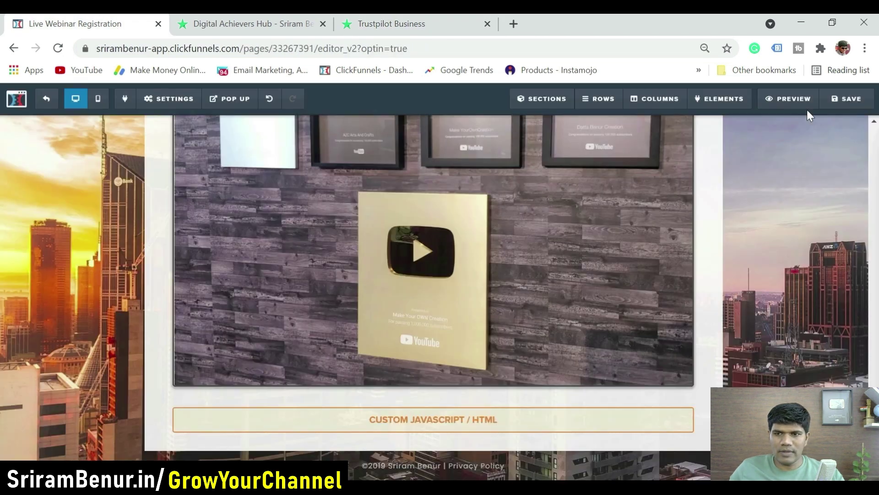
pyautogui.click(846, 102)
# - Reopen the Custom JavaScript / HTML element's code editor to check the pasted widget code, and save the page again
pyautogui.moveTo(452, 430)
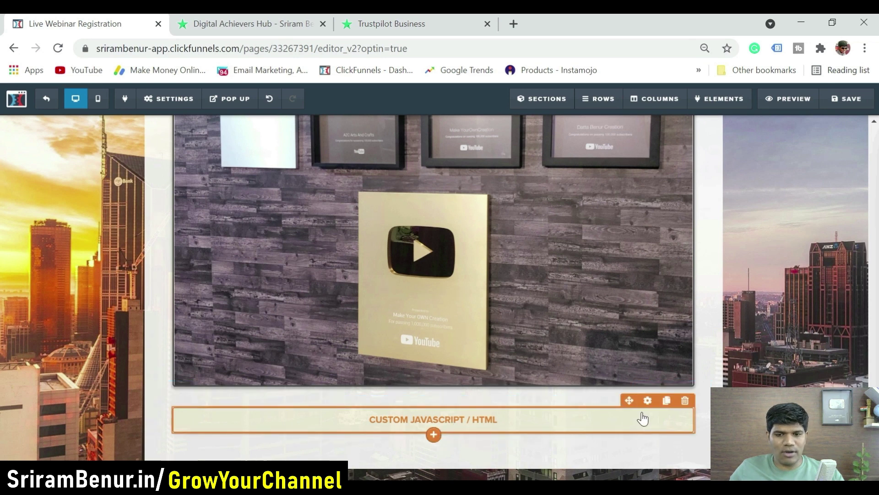
pyautogui.click(648, 403)
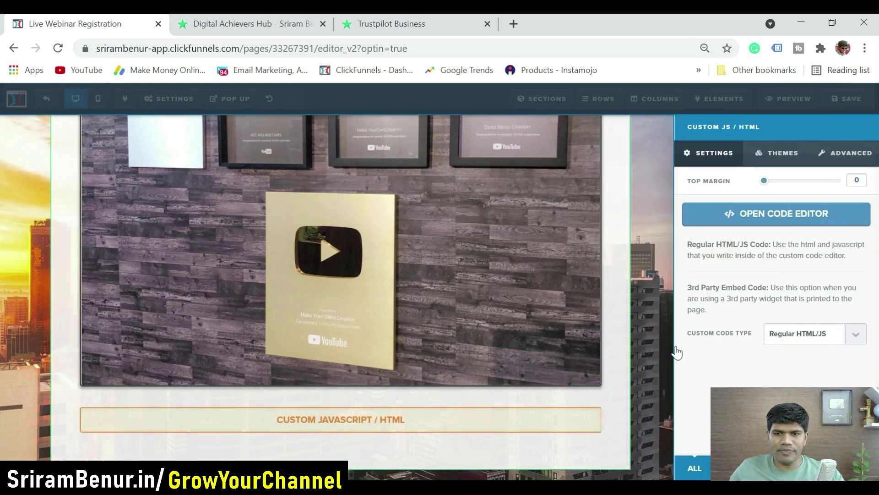
pyautogui.click(763, 214)
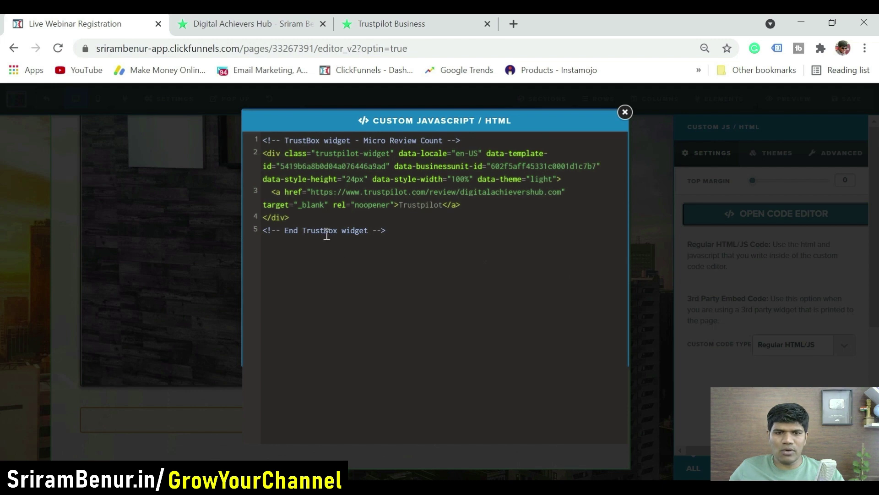
pyautogui.click(625, 114)
pyautogui.click(840, 106)
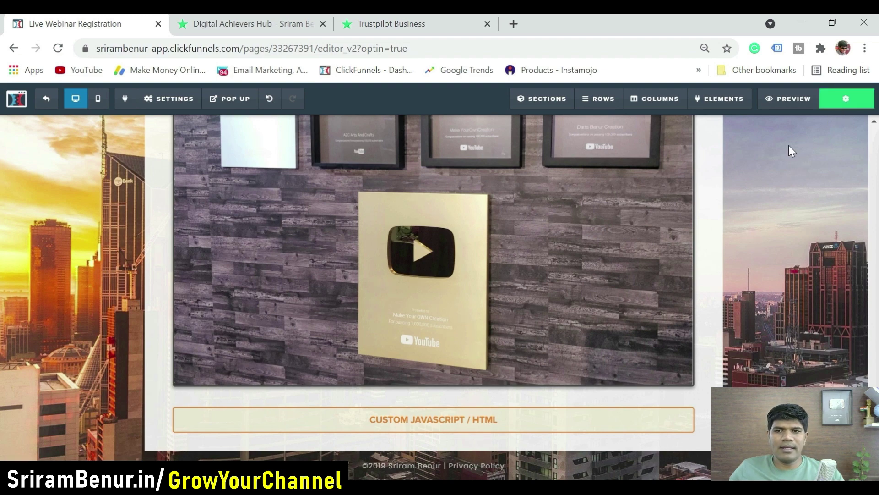
# - Preview the registration page, check the Trustpilot widget below the YouTube award image, and open its reviews link
pyautogui.click(787, 101)
pyautogui.scroll(-4, 440, 275)
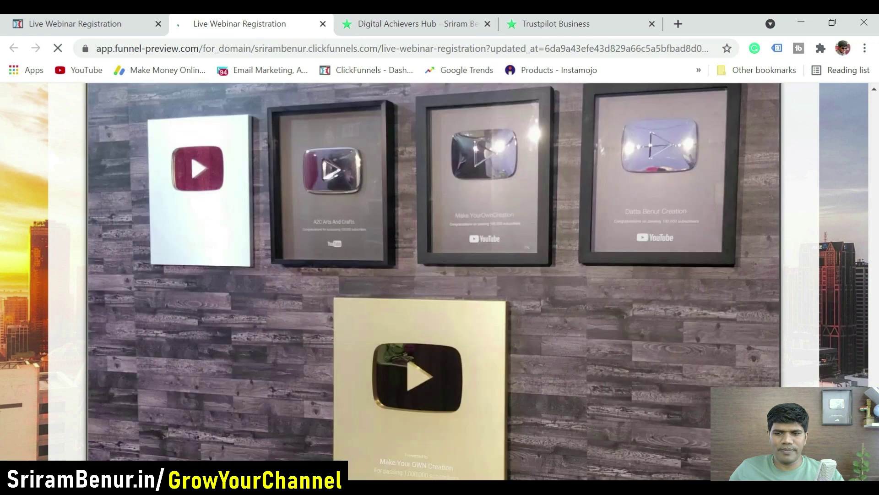
pyautogui.scroll(-4, 423, 444)
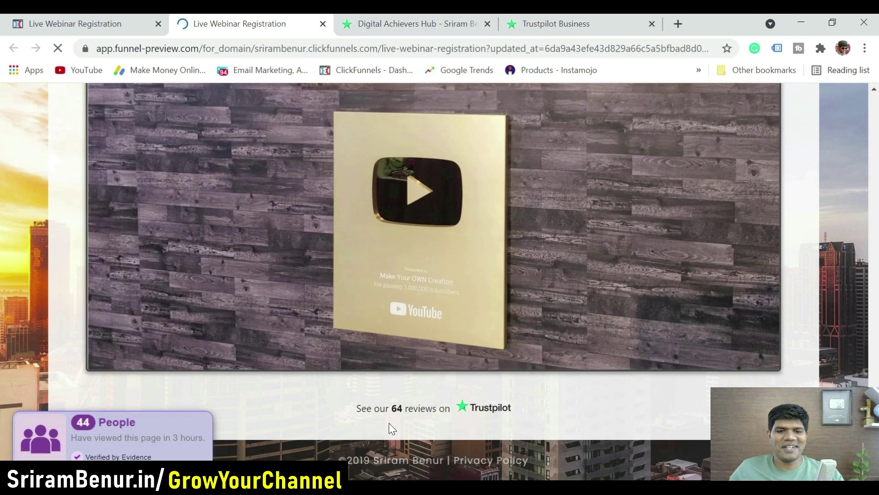
pyautogui.click(435, 413)
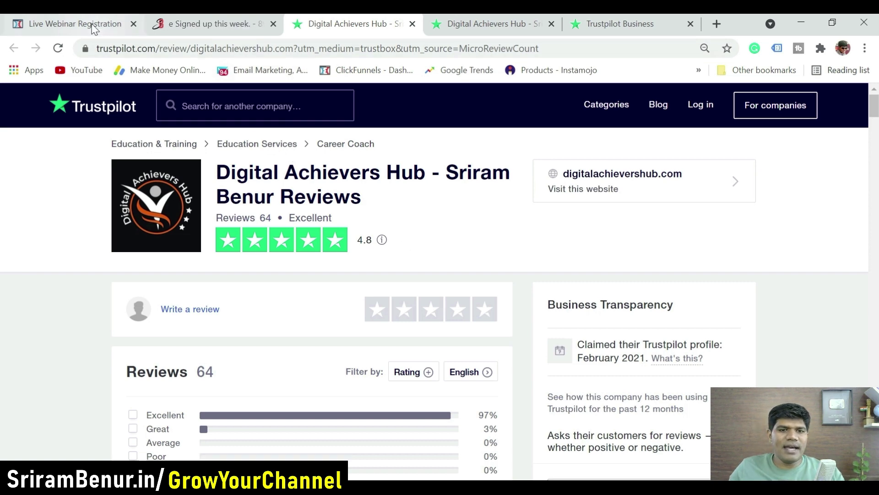
# - Look through the Digital Achievers Hub review page on Trustpilot for the review titled "I really appreciate you sir"
pyautogui.click(69, 24)
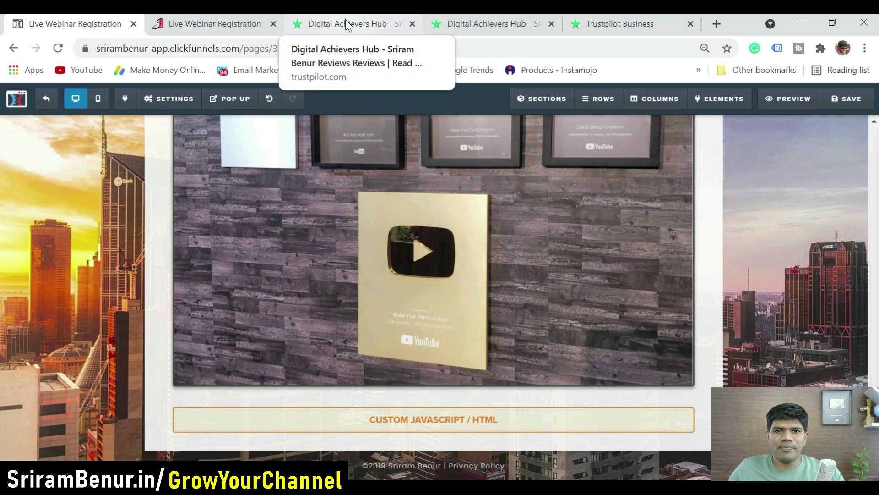
pyautogui.click(472, 24)
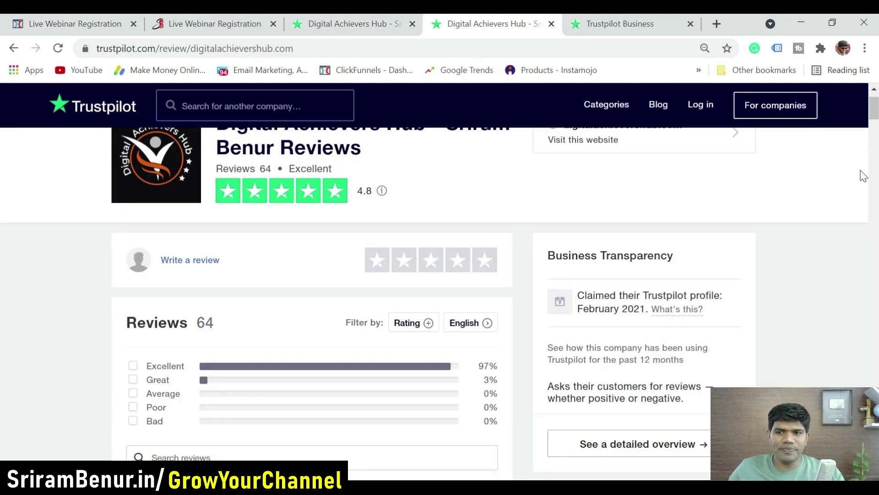
pyautogui.scroll(1, 872, 121)
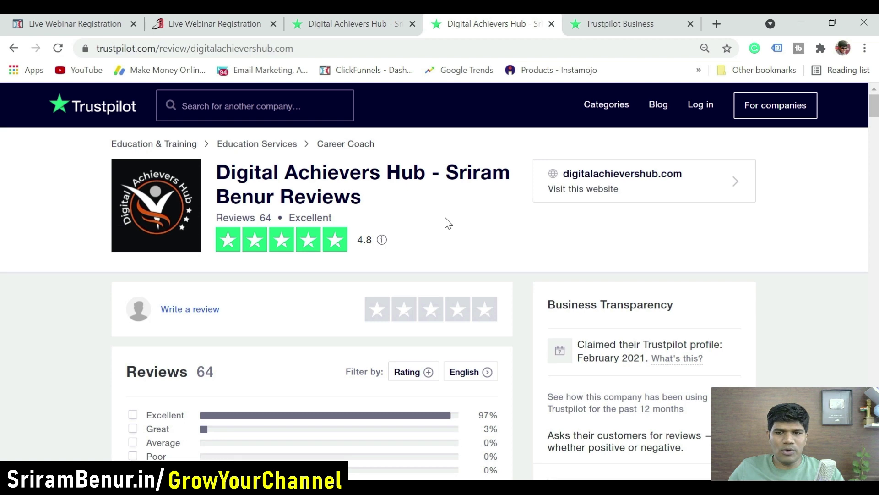
pyautogui.moveTo(874, 107); pyautogui.dragTo(874, 143)
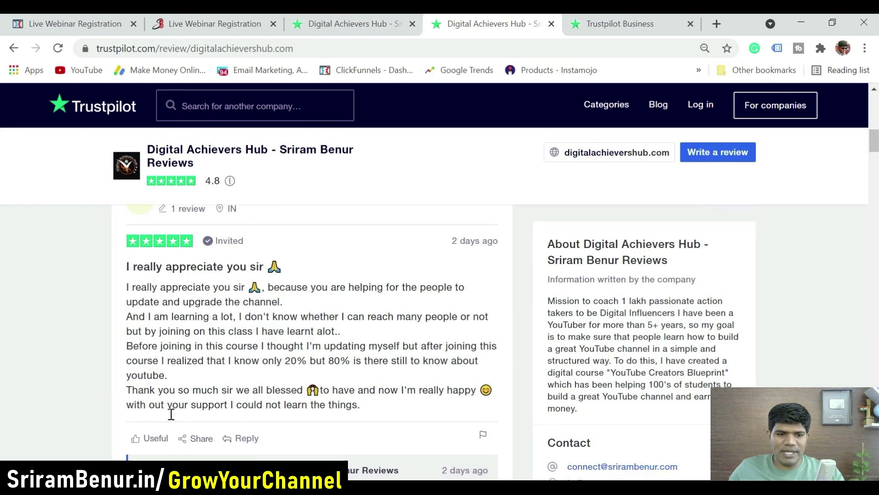
# - Capture the "I really appreciate you sir" review with Snipping Tool and close the snip without saving it
pyautogui.press('super')
pyautogui.write('sni')
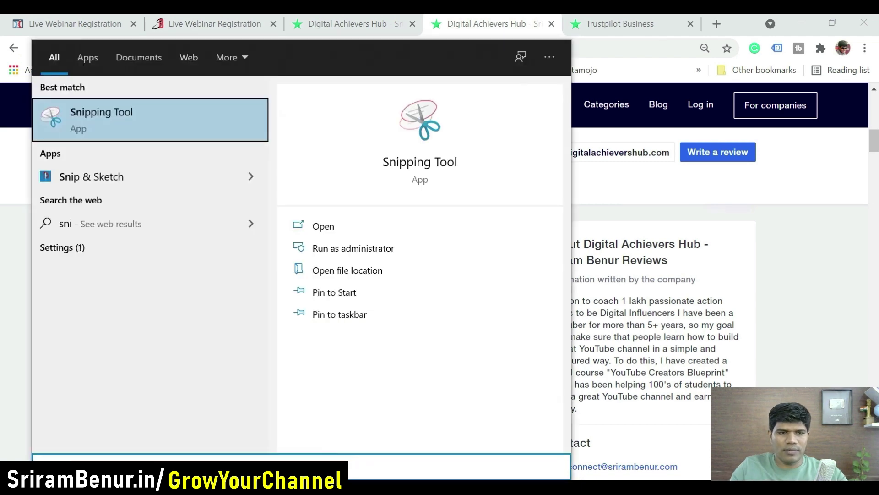
pyautogui.press('Return')
pyautogui.click(638, 143)
pyautogui.moveTo(118, 229); pyautogui.dragTo(504, 414)
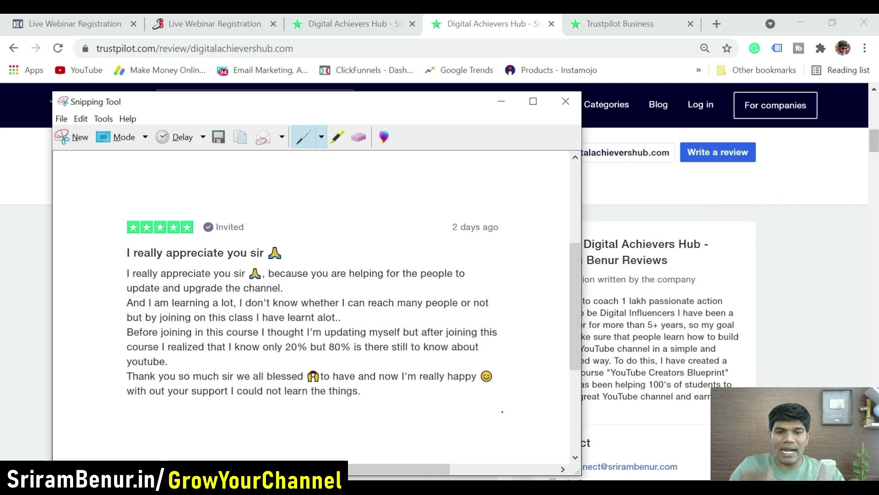
pyautogui.click(565, 102)
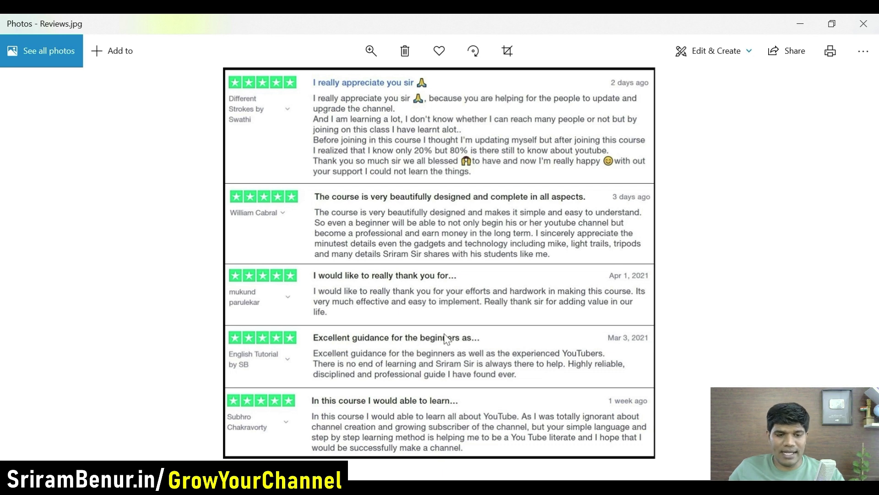
# - Return from Photos to the ClickFunnels editor and add an Image element below the Custom JavaScript / HTML element
pyautogui.hotkey('alt', 'Tab')
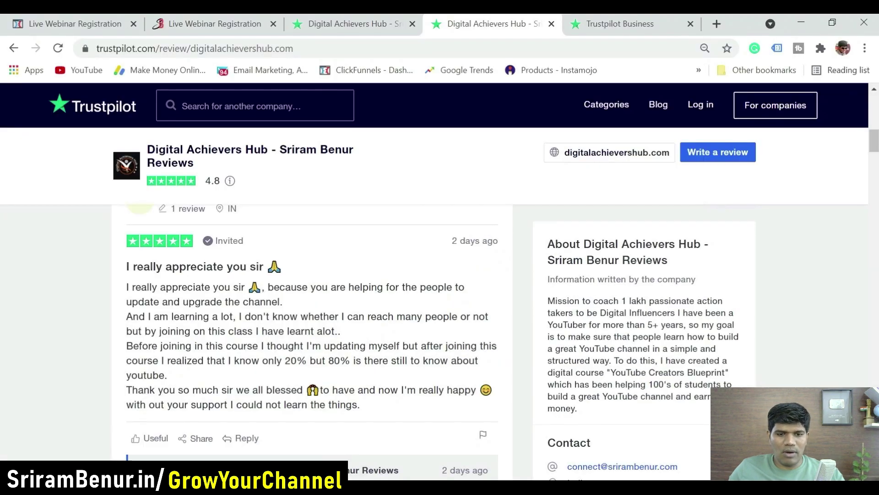
pyautogui.click(104, 25)
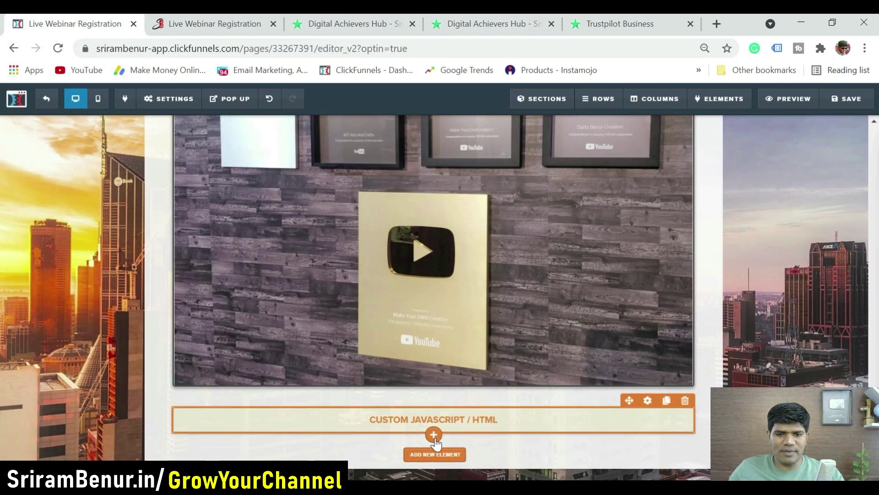
pyautogui.click(434, 437)
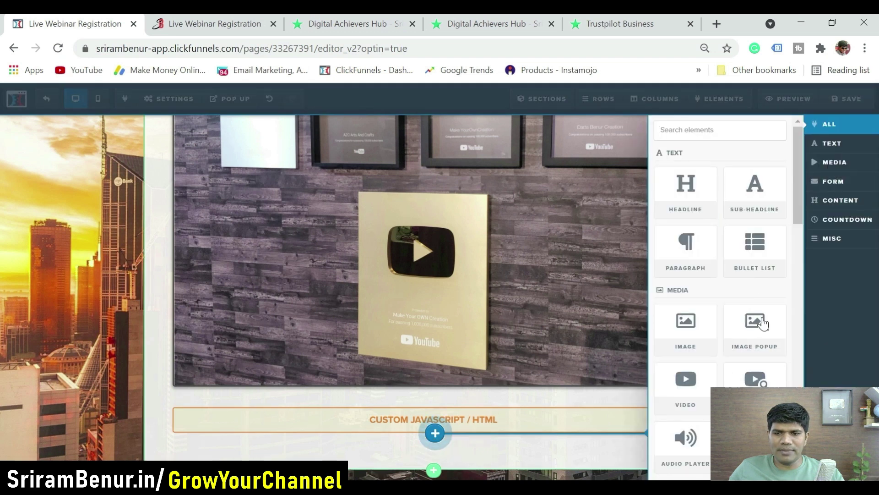
pyautogui.click(701, 341)
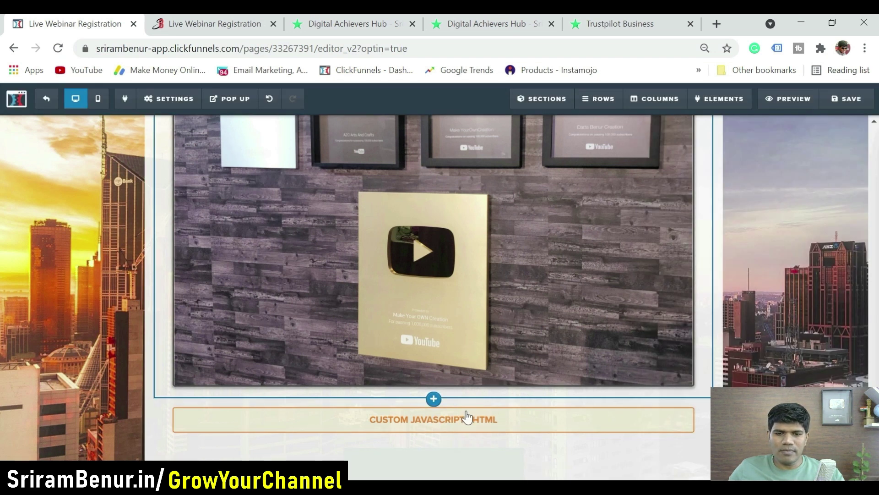
# - Upload Reviews.jpg to the image library and use it in place of the demo image in the new Image element
pyautogui.scroll(-2, 447, 403)
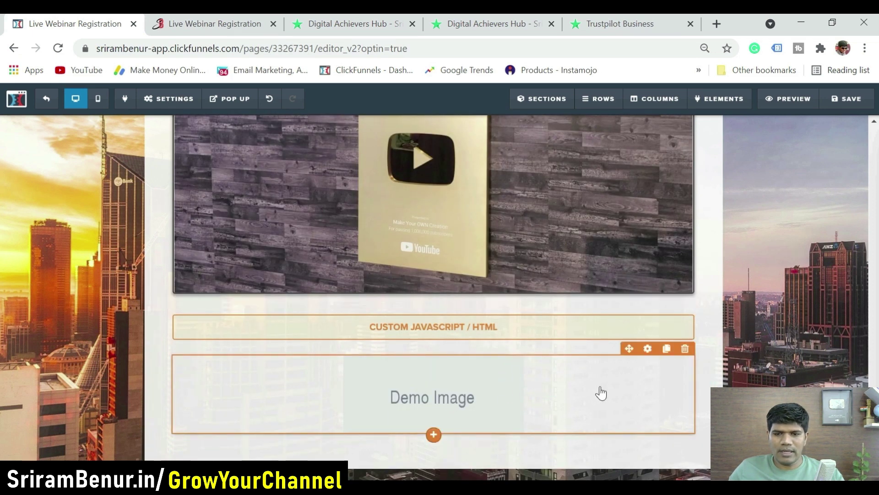
pyautogui.click(648, 349)
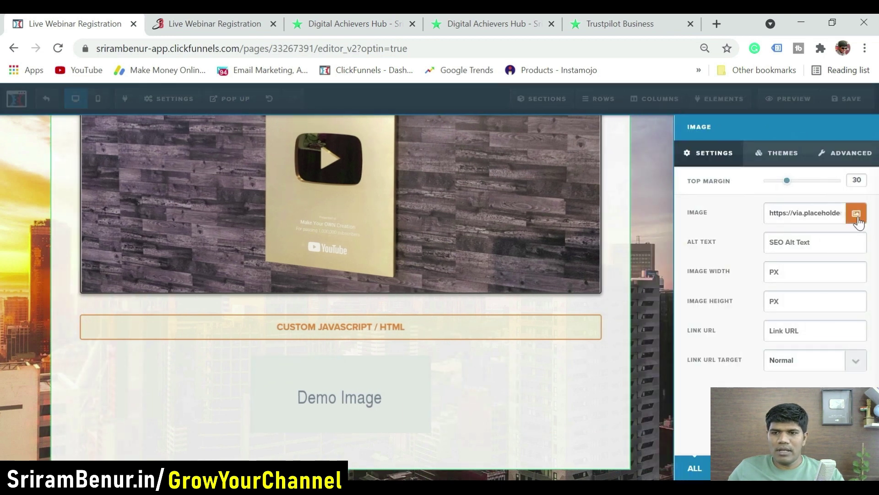
pyautogui.click(856, 213)
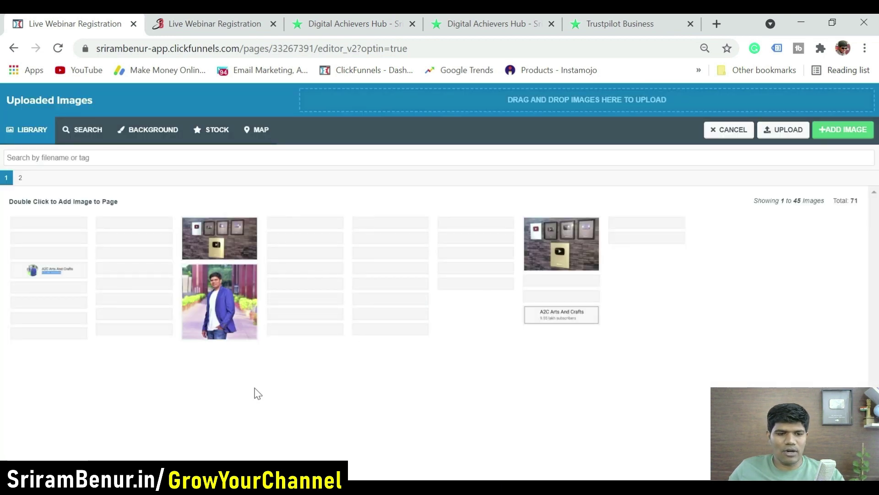
pyautogui.moveTo(220, 486)
pyautogui.click(366, 432)
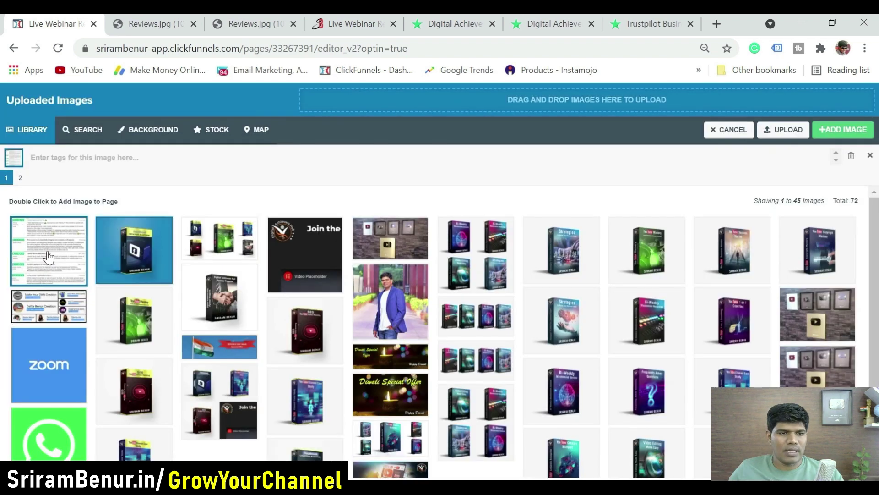
pyautogui.doubleClick(52, 255)
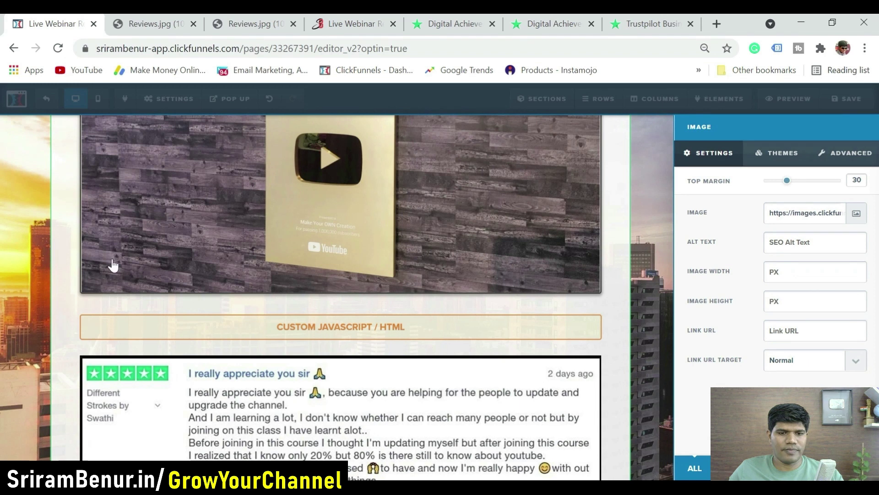